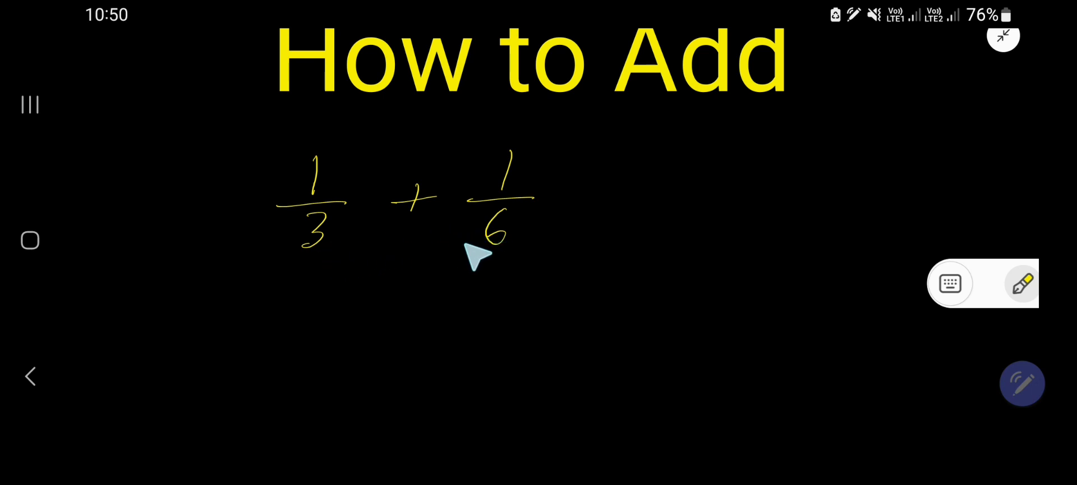
Step: Handwrite an equals sign in yellow to start the line below 1/3 + 1/6
{"action": "left_click_drag", "start_coordinate": [221, 342], "coordinate": [254, 341]}
{"action": "left_click_drag", "start_coordinate": [219, 358], "coordinate": [254, 355]}
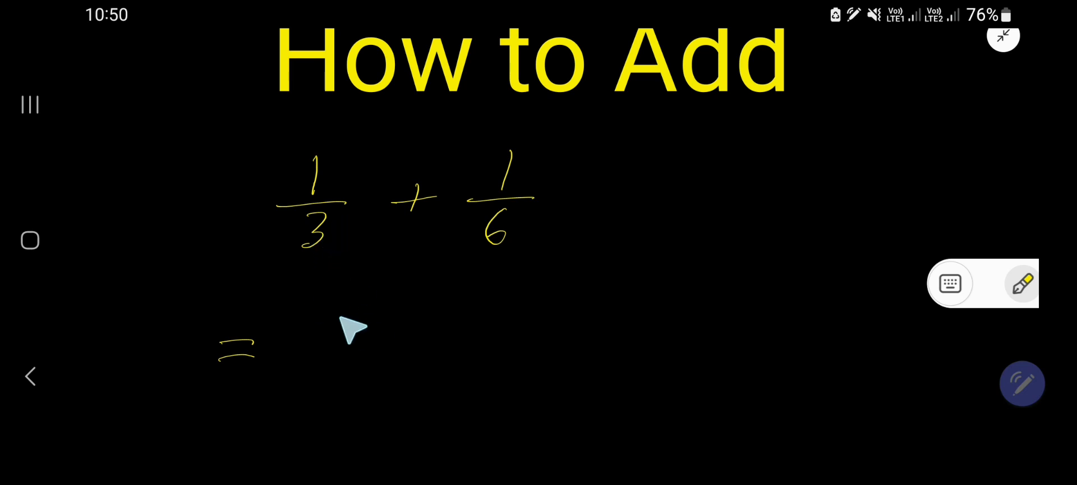
Step: Handwrite 1/3 + 1/6 after the equals sign on the second line
{"action": "mouse_move", "coordinate": [328, 296]}
{"action": "left_mouse_down"}
{"action": "mouse_move", "coordinate": [325, 333]}
{"action": "mouse_move", "coordinate": [368, 338]}
{"action": "left_mouse_up"}
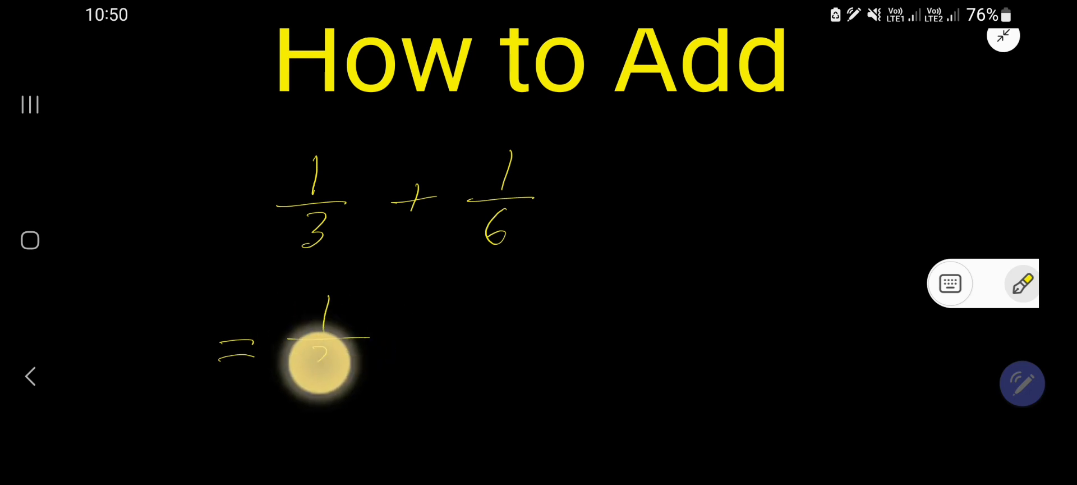
{"action": "left_click_drag", "start_coordinate": [309, 350], "coordinate": [315, 384]}
{"action": "left_click_drag", "start_coordinate": [421, 321], "coordinate": [421, 354]}
{"action": "left_click_drag", "start_coordinate": [406, 339], "coordinate": [435, 336]}
{"action": "mouse_move", "coordinate": [506, 296]}
{"action": "left_mouse_down"}
{"action": "mouse_move", "coordinate": [493, 332]}
{"action": "mouse_move", "coordinate": [535, 334]}
{"action": "mouse_move", "coordinate": [497, 376]}
{"action": "left_mouse_up"}
Step: Add ×2 to numerator 1 and denominator 3, then begin the third line with an equals sign
{"action": "left_click_drag", "start_coordinate": [333, 352], "coordinate": [350, 375]}
{"action": "mouse_move", "coordinate": [351, 352]}
{"action": "left_mouse_down"}
{"action": "mouse_move", "coordinate": [333, 376]}
{"action": "mouse_move", "coordinate": [381, 374]}
{"action": "left_mouse_up"}
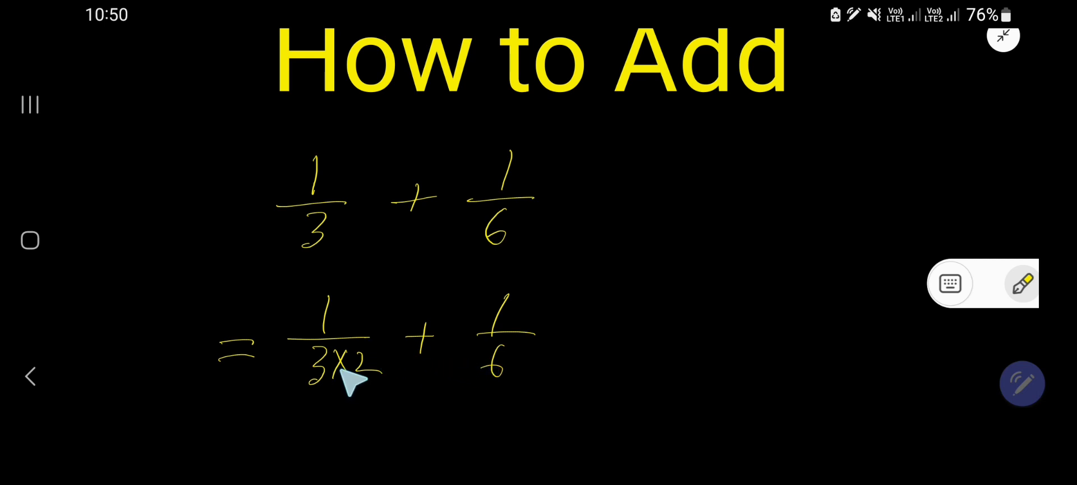
{"action": "mouse_move", "coordinate": [340, 308]}
{"action": "left_mouse_down"}
{"action": "mouse_move", "coordinate": [357, 332]}
{"action": "mouse_move", "coordinate": [340, 331]}
{"action": "mouse_move", "coordinate": [385, 330]}
{"action": "left_mouse_up"}
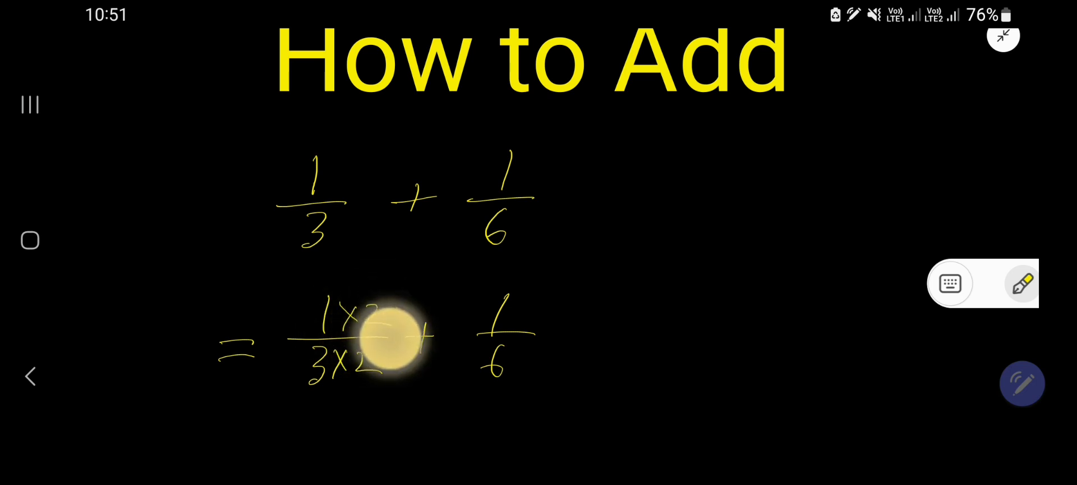
{"action": "left_click_drag", "start_coordinate": [609, 387], "coordinate": [626, 244]}
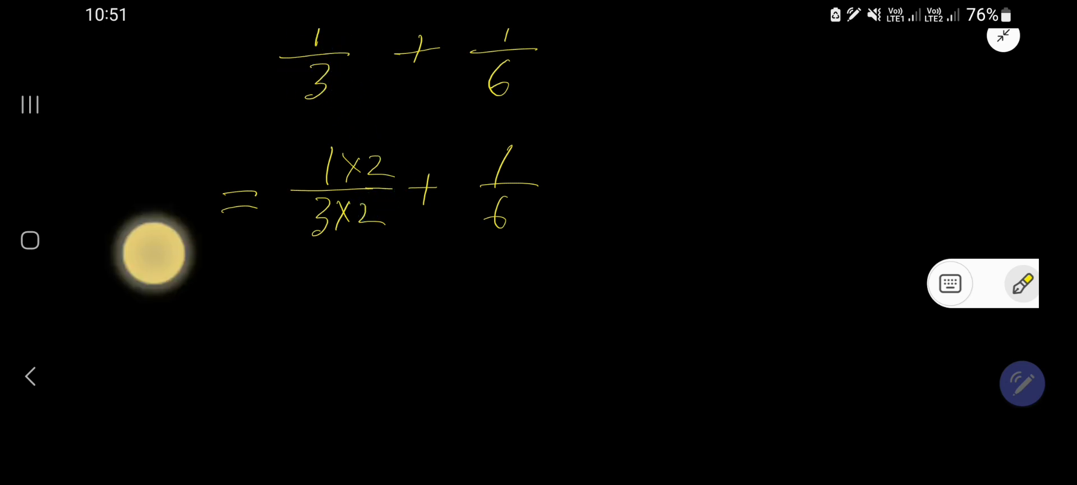
{"action": "left_click_drag", "start_coordinate": [152, 252], "coordinate": [164, 299]}
{"action": "mouse_move", "coordinate": [244, 340]}
{"action": "left_mouse_down"}
{"action": "mouse_move", "coordinate": [274, 339]}
{"action": "mouse_move", "coordinate": [276, 352]}
{"action": "left_mouse_up"}
Step: Handwrite 2/6 + 1/6 on the third line
{"action": "mouse_move", "coordinate": [341, 314]}
{"action": "left_mouse_down"}
{"action": "mouse_move", "coordinate": [357, 335]}
{"action": "mouse_move", "coordinate": [395, 342]}
{"action": "left_mouse_up"}
{"action": "left_click_drag", "start_coordinate": [364, 351], "coordinate": [357, 378]}
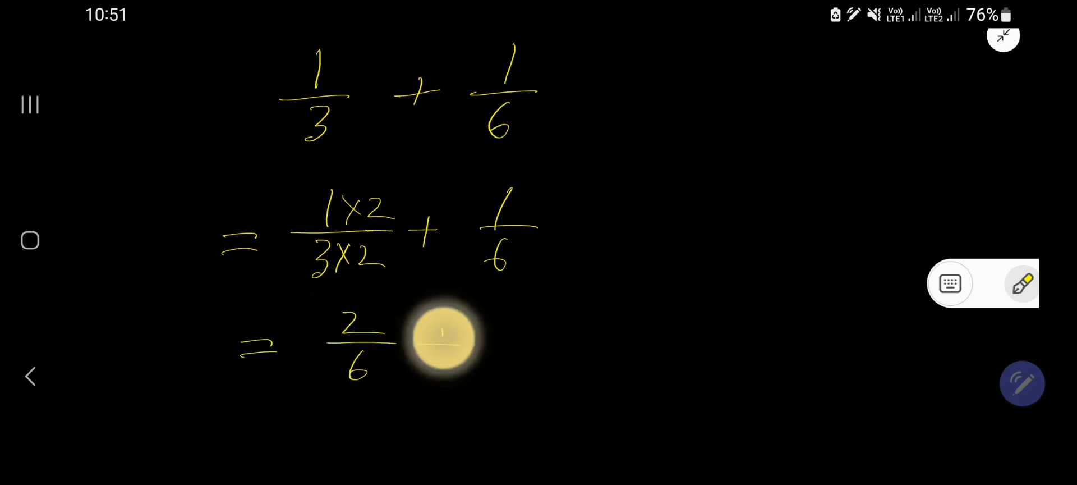
{"action": "left_click_drag", "start_coordinate": [419, 345], "coordinate": [459, 344]}
{"action": "left_click_drag", "start_coordinate": [440, 326], "coordinate": [437, 360]}
{"action": "mouse_move", "coordinate": [497, 301]}
{"action": "left_mouse_down"}
{"action": "mouse_move", "coordinate": [486, 336]}
{"action": "mouse_move", "coordinate": [517, 341]}
{"action": "mouse_move", "coordinate": [492, 377]}
{"action": "left_mouse_up"}
{"action": "left_click_drag", "start_coordinate": [652, 320], "coordinate": [644, 202]}
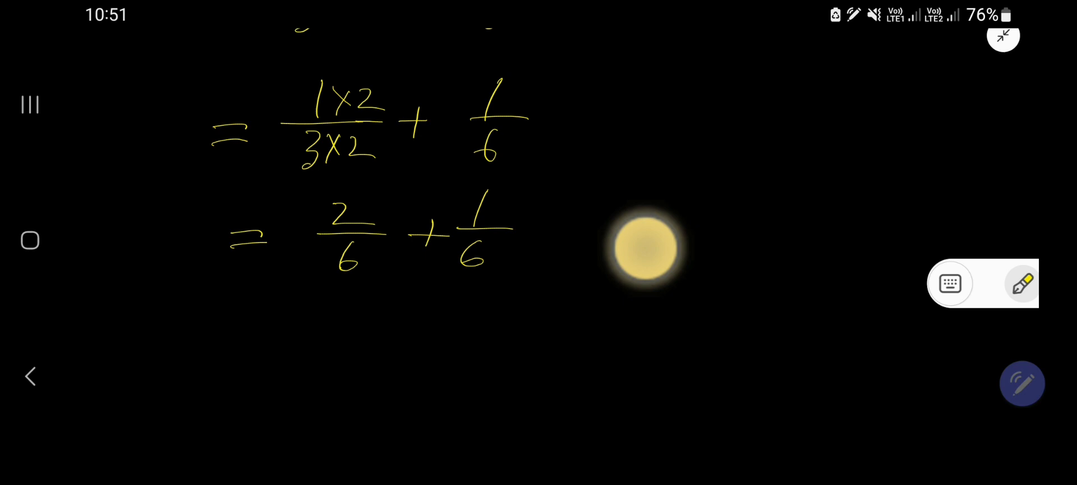
Step: Write the combined fraction = (2+1)/6 on a new line
{"action": "mouse_move", "coordinate": [252, 327]}
{"action": "left_mouse_down"}
{"action": "mouse_move", "coordinate": [293, 325]}
{"action": "mouse_move", "coordinate": [295, 340]}
{"action": "mouse_move", "coordinate": [515, 333]}
{"action": "left_mouse_up"}
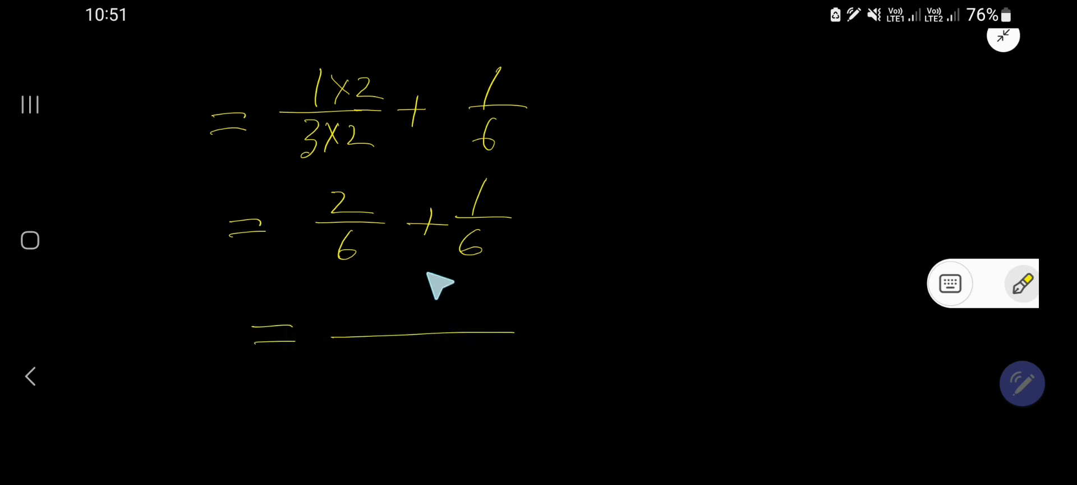
{"action": "left_click_drag", "start_coordinate": [434, 349], "coordinate": [424, 378]}
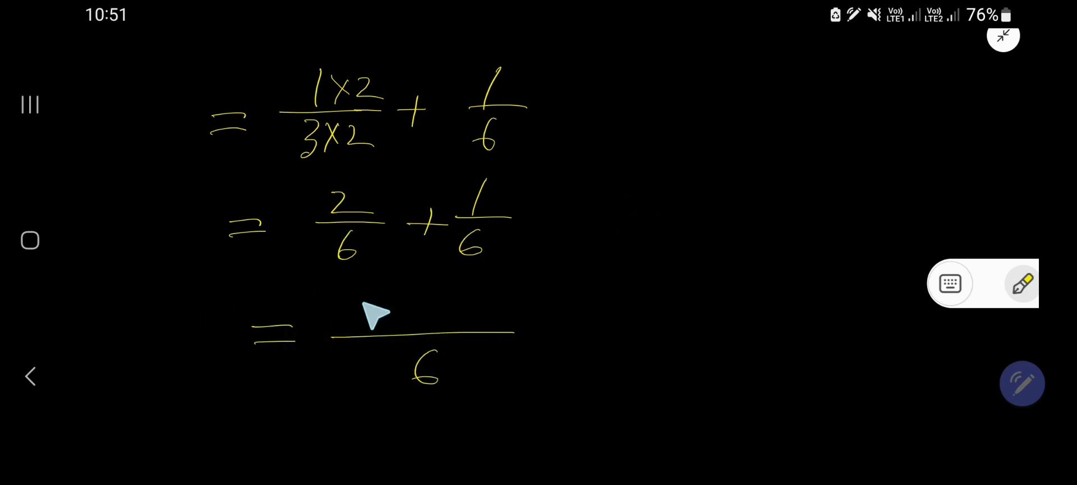
{"action": "left_click_drag", "start_coordinate": [364, 299], "coordinate": [378, 322]}
{"action": "left_click_drag", "start_coordinate": [404, 304], "coordinate": [425, 305]}
{"action": "left_click_drag", "start_coordinate": [413, 291], "coordinate": [412, 324]}
{"action": "left_click_drag", "start_coordinate": [459, 286], "coordinate": [451, 328]}
{"action": "mouse_move", "coordinate": [650, 330]}
{"action": "left_mouse_down"}
{"action": "mouse_move", "coordinate": [623, 244]}
{"action": "mouse_move", "coordinate": [638, 246]}
{"action": "mouse_move", "coordinate": [638, 257]}
{"action": "left_mouse_up"}
Step: Write = 3/6 beside it and start the next line with an equals sign
{"action": "mouse_move", "coordinate": [713, 208]}
{"action": "left_mouse_down"}
{"action": "mouse_move", "coordinate": [721, 237]}
{"action": "mouse_move", "coordinate": [759, 251]}
{"action": "mouse_move", "coordinate": [724, 290]}
{"action": "left_mouse_up"}
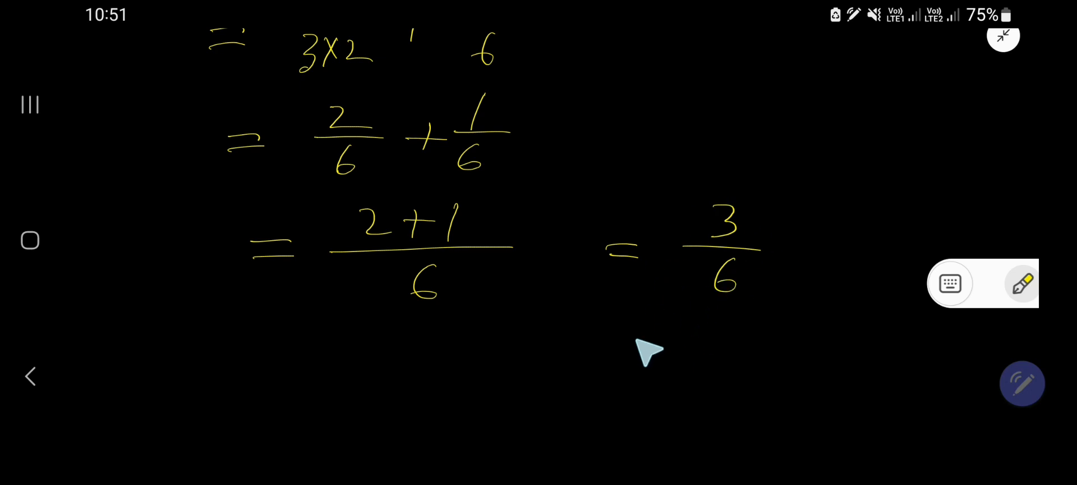
{"action": "mouse_move", "coordinate": [629, 363]}
{"action": "left_mouse_down"}
{"action": "mouse_move", "coordinate": [653, 362]}
{"action": "mouse_move", "coordinate": [655, 374]}
{"action": "left_mouse_up"}
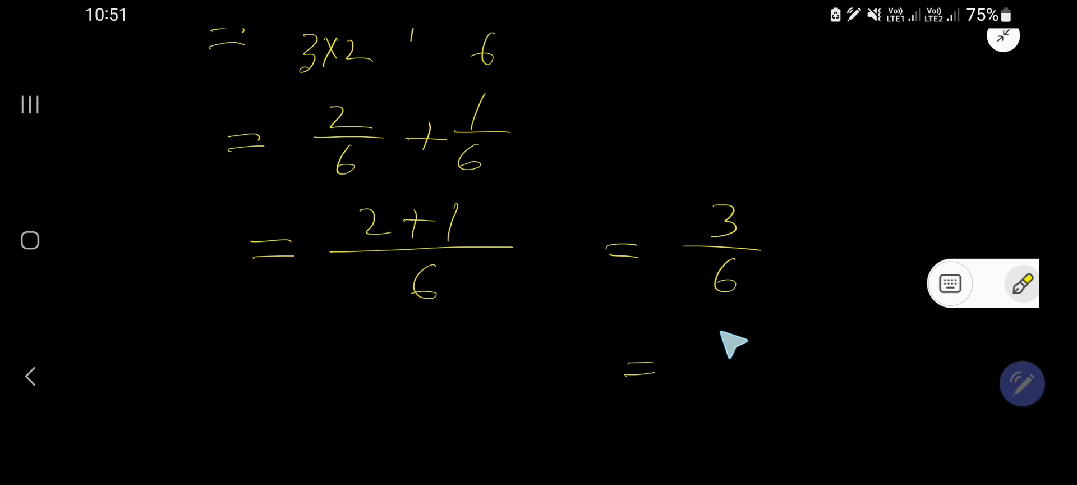
Step: Handwrite 3÷3 over 6÷3 after the equals sign
{"action": "mouse_move", "coordinate": [714, 333]}
{"action": "left_mouse_down"}
{"action": "mouse_move", "coordinate": [723, 359]}
{"action": "mouse_move", "coordinate": [762, 370]}
{"action": "mouse_move", "coordinate": [725, 405]}
{"action": "mouse_move", "coordinate": [787, 408]}
{"action": "left_mouse_up"}
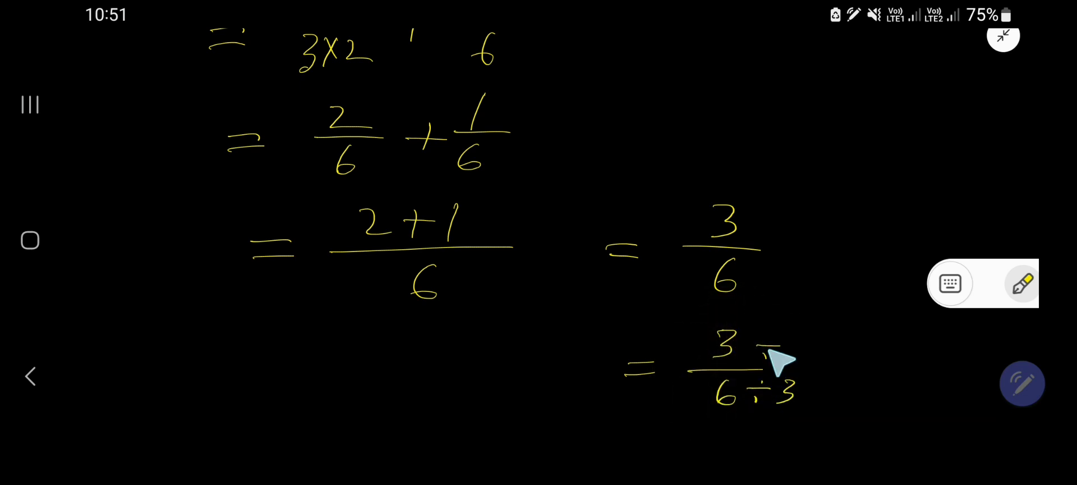
{"action": "mouse_move", "coordinate": [766, 337]}
{"action": "left_mouse_down"}
{"action": "mouse_move", "coordinate": [768, 360]}
{"action": "mouse_move", "coordinate": [804, 360]}
{"action": "left_mouse_up"}
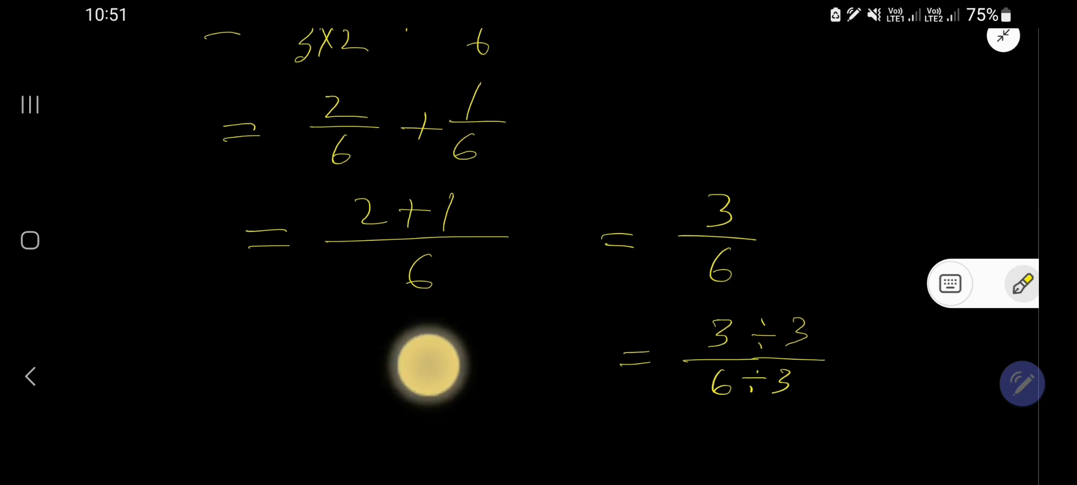
{"action": "left_click_drag", "start_coordinate": [427, 364], "coordinate": [431, 263]}
Step: Write the final answer = 1/2 on the last line
{"action": "mouse_move", "coordinate": [661, 369]}
{"action": "left_mouse_down"}
{"action": "mouse_move", "coordinate": [691, 369]}
{"action": "mouse_move", "coordinate": [692, 381]}
{"action": "left_mouse_up"}
{"action": "mouse_move", "coordinate": [772, 339]}
{"action": "left_mouse_down"}
{"action": "mouse_move", "coordinate": [770, 363]}
{"action": "mouse_move", "coordinate": [820, 371]}
{"action": "left_mouse_up"}
{"action": "left_click_drag", "start_coordinate": [761, 383], "coordinate": [799, 408]}
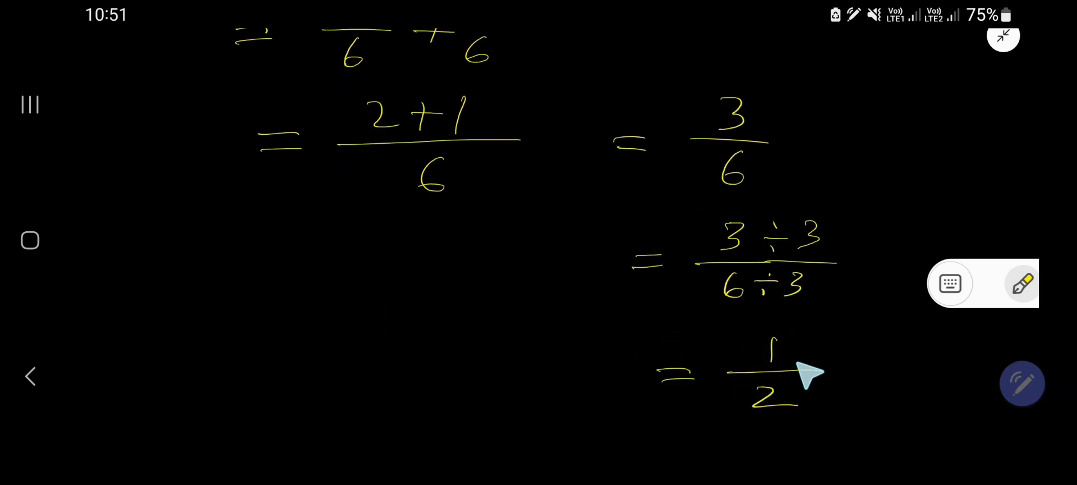